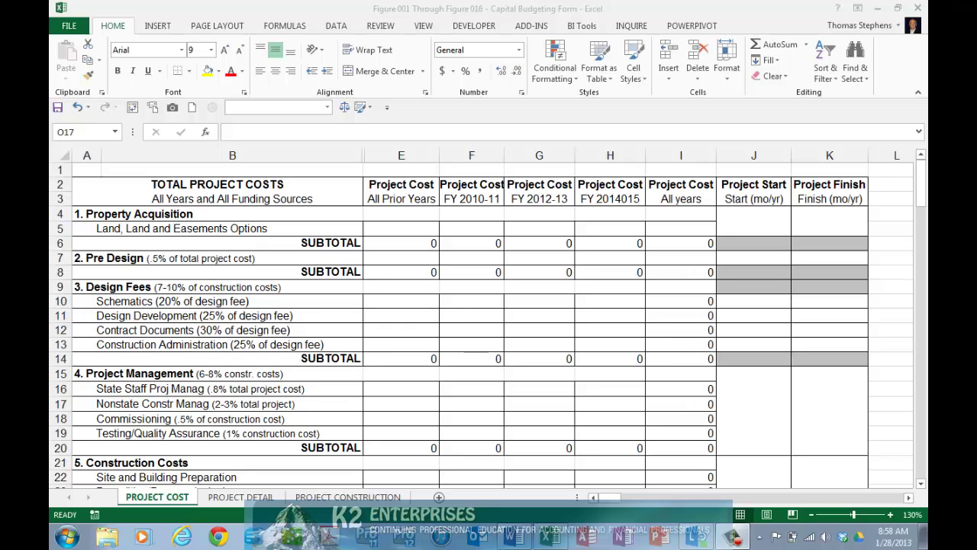
- Show the INQUIRE add-in commands and bring up the Workbook Passwords window
left_click(632, 27)
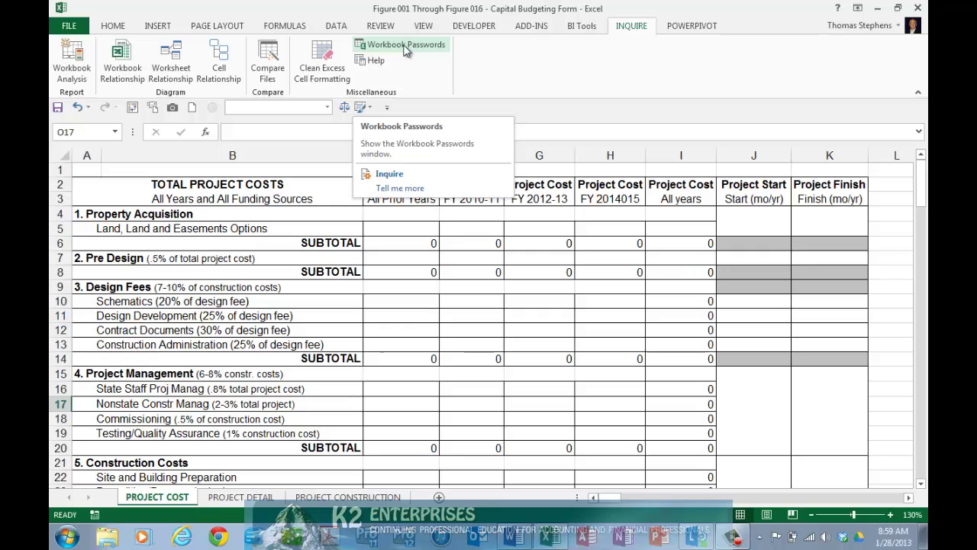
left_click(406, 46)
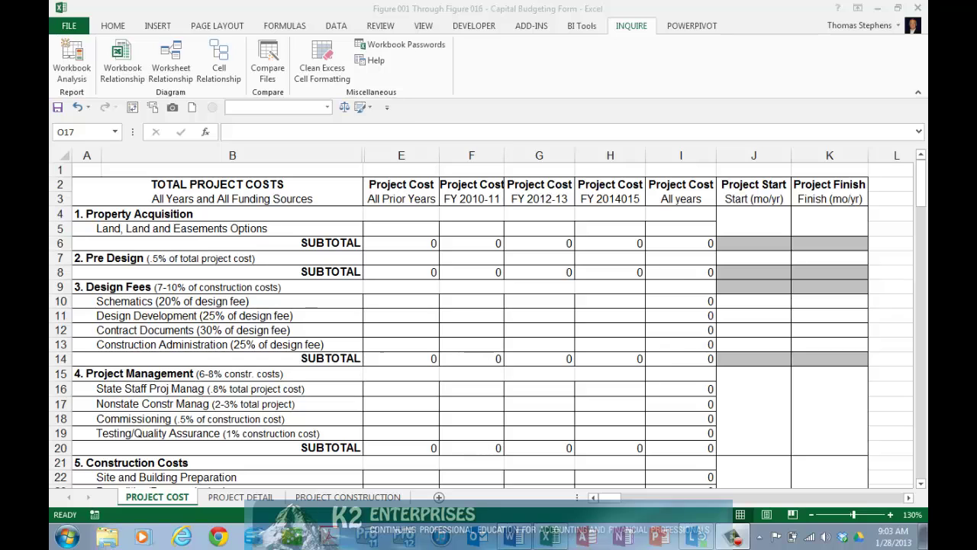
- Analyze the workbook with Summary, Workbook items and the all, array, error, logical and numeric formula categories, exported to Excel
left_click(76, 70)
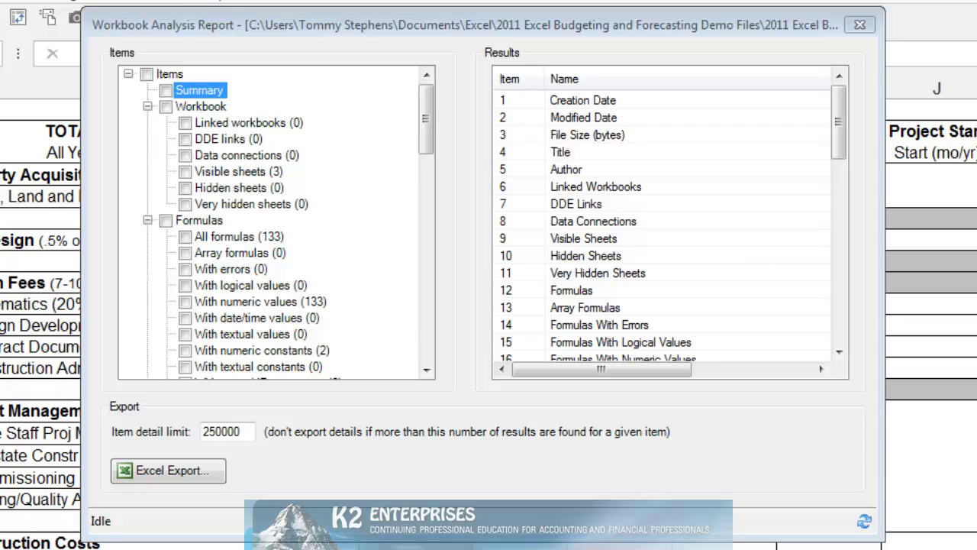
left_click(165, 90)
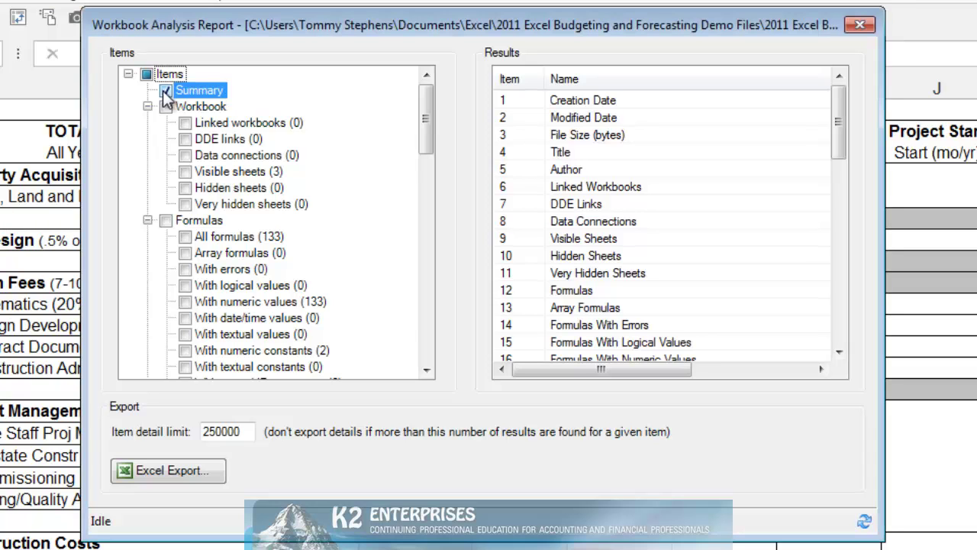
left_click(166, 107)
left_click(185, 237)
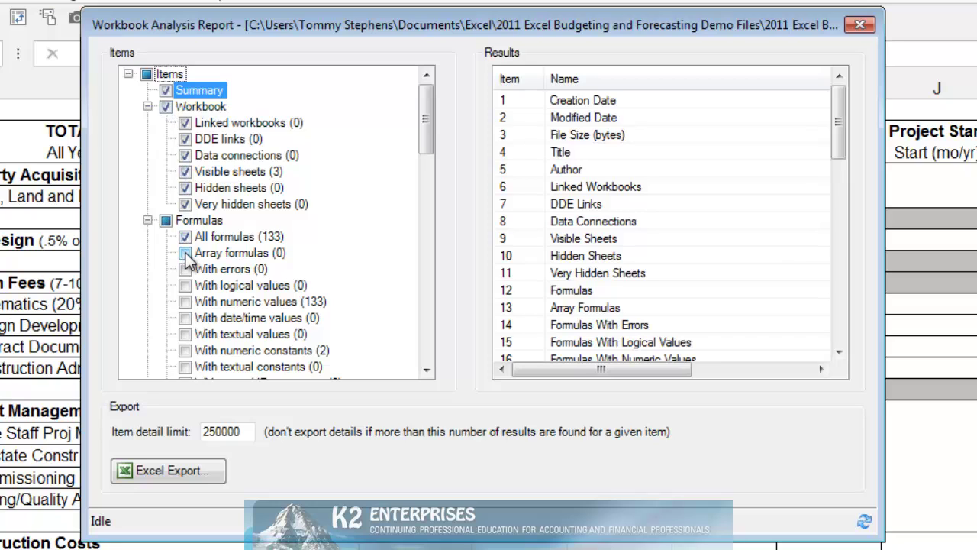
left_click(185, 269)
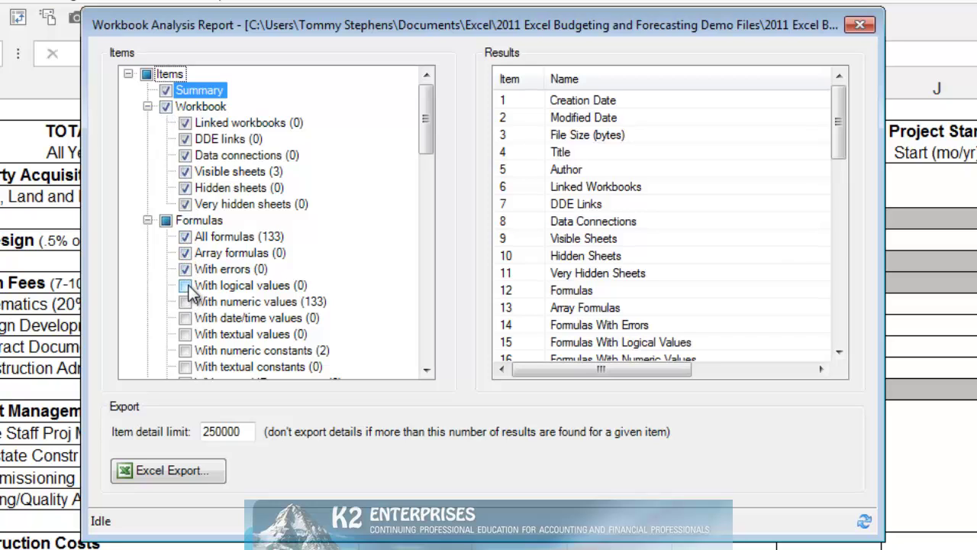
left_click(184, 284)
left_click(184, 302)
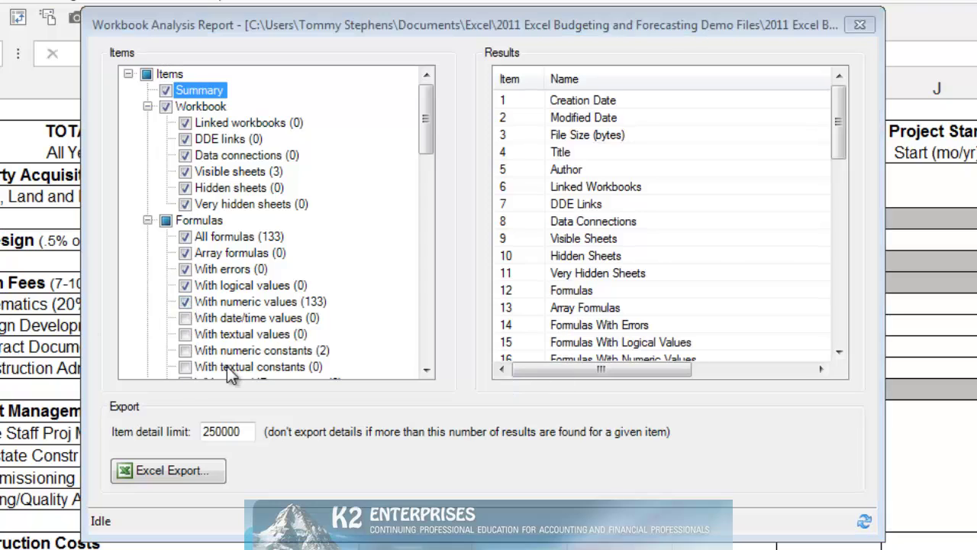
left_click(171, 472)
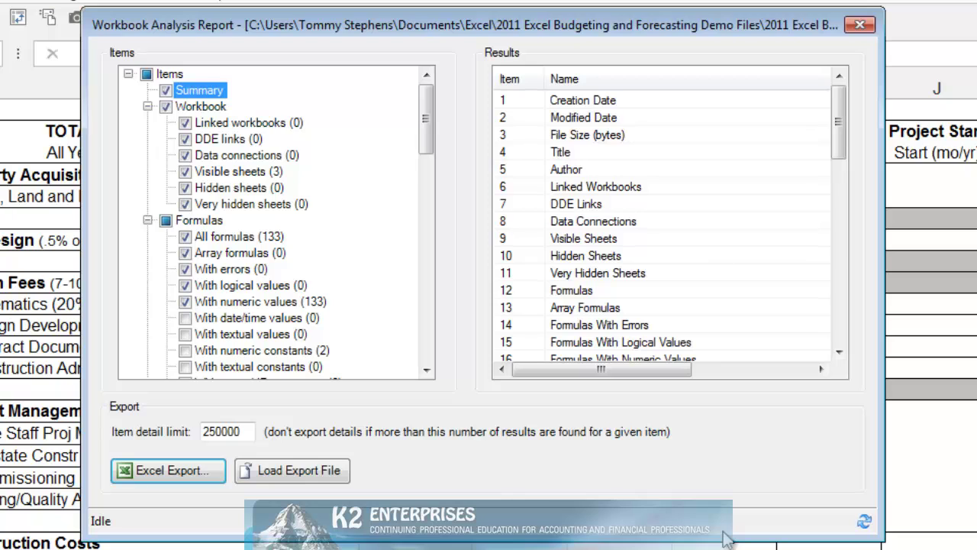
- Load the exported report and highlight the Formulas and Formulas Referencing Blank Cells rows on its Summary sheet
left_click(313, 471)
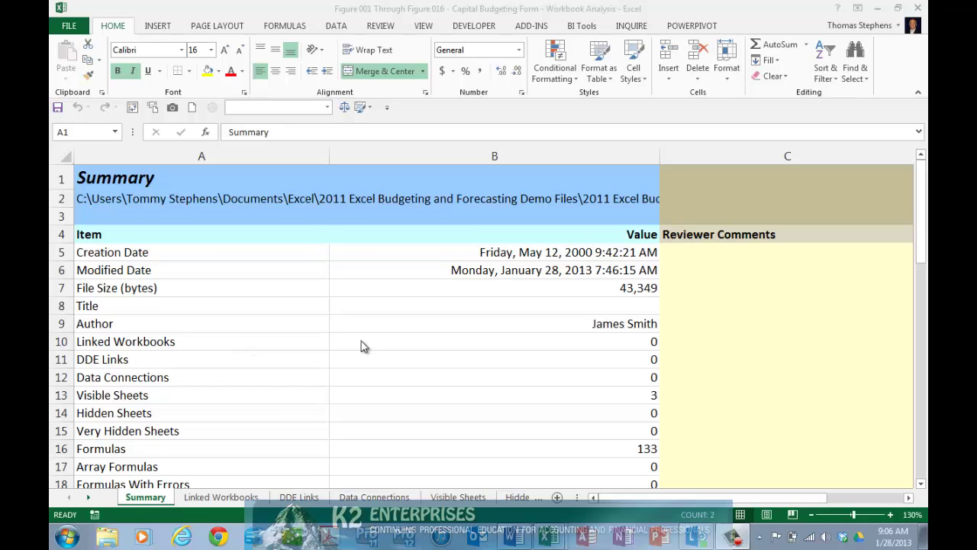
scroll(387, 351, "down", 2)
scroll(387, 351, "down", 1)
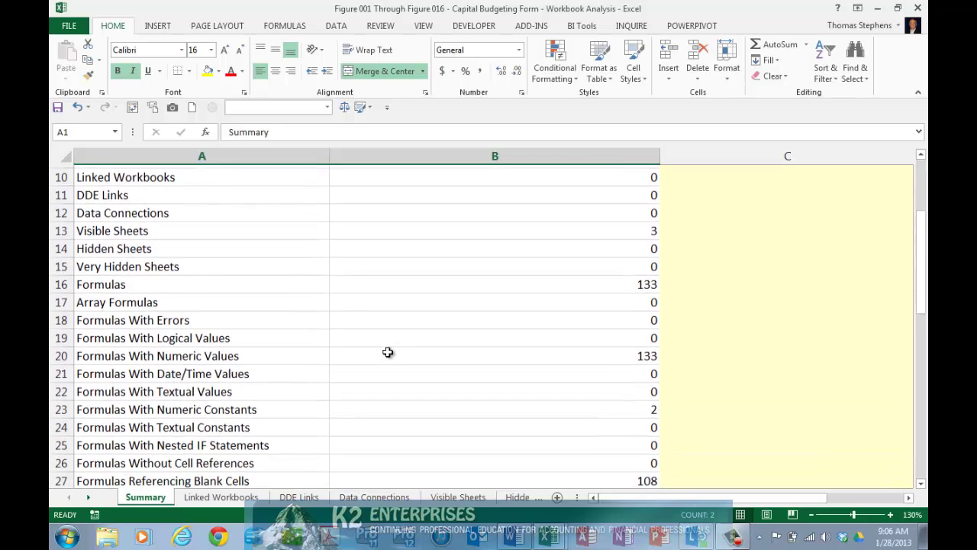
left_click(125, 282)
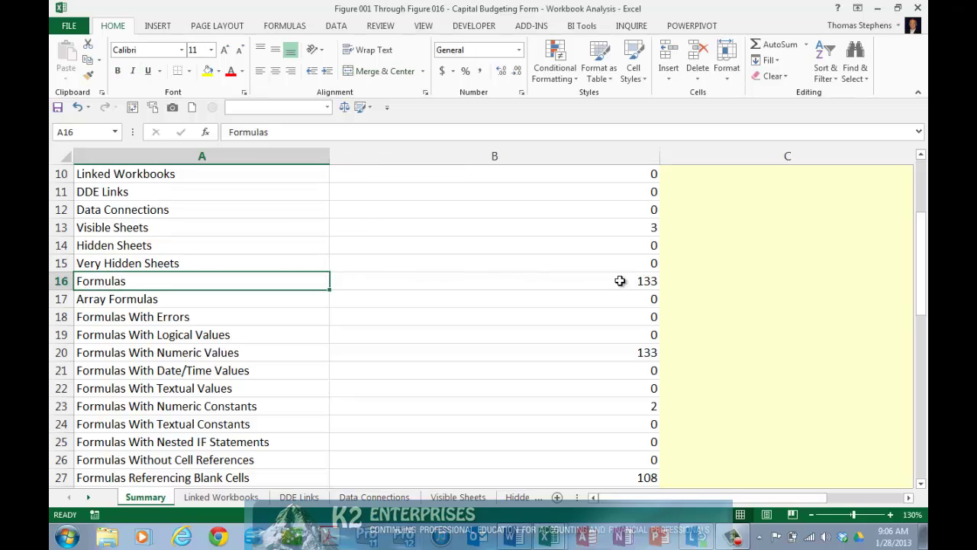
left_click_drag(320, 282, 418, 284)
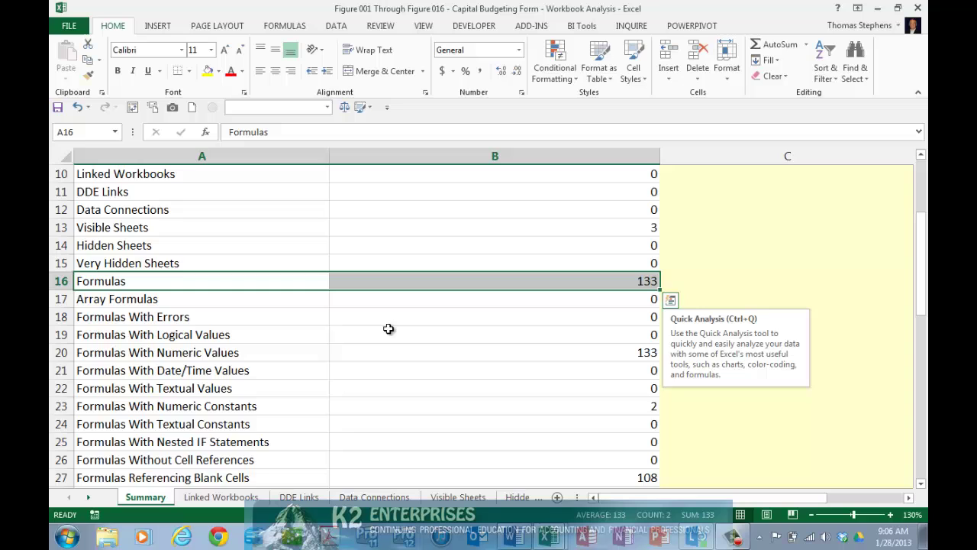
scroll(412, 350, "down", 2)
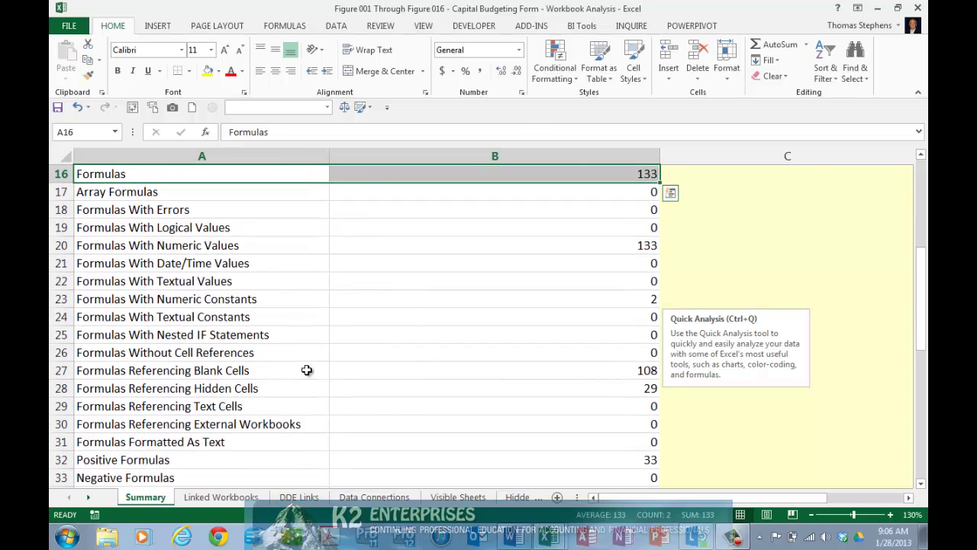
left_click_drag(306, 371, 361, 370)
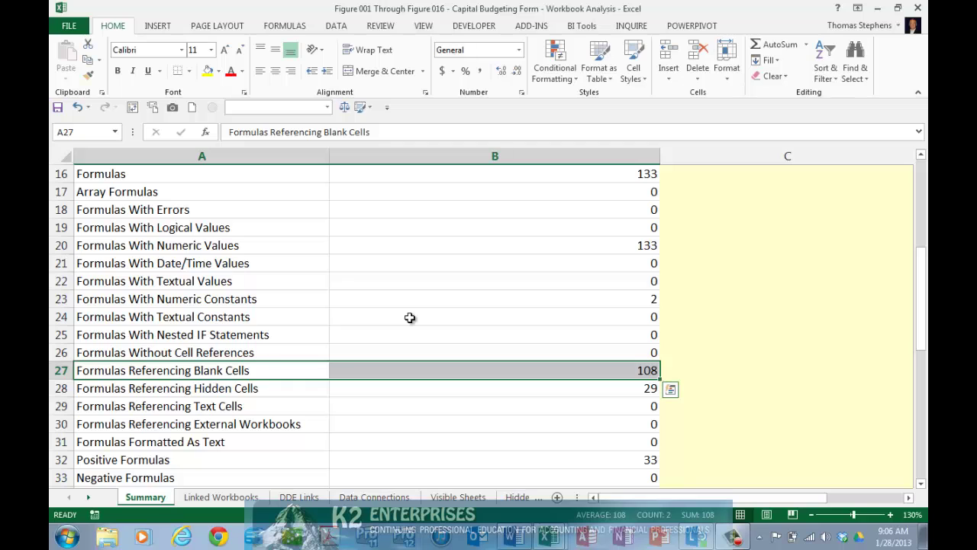
- Browse the Linked Workbooks, DDE Links, Data Connections and Visible Sheets tabs, ending on All Formulas
left_click(252, 500)
left_click(290, 497)
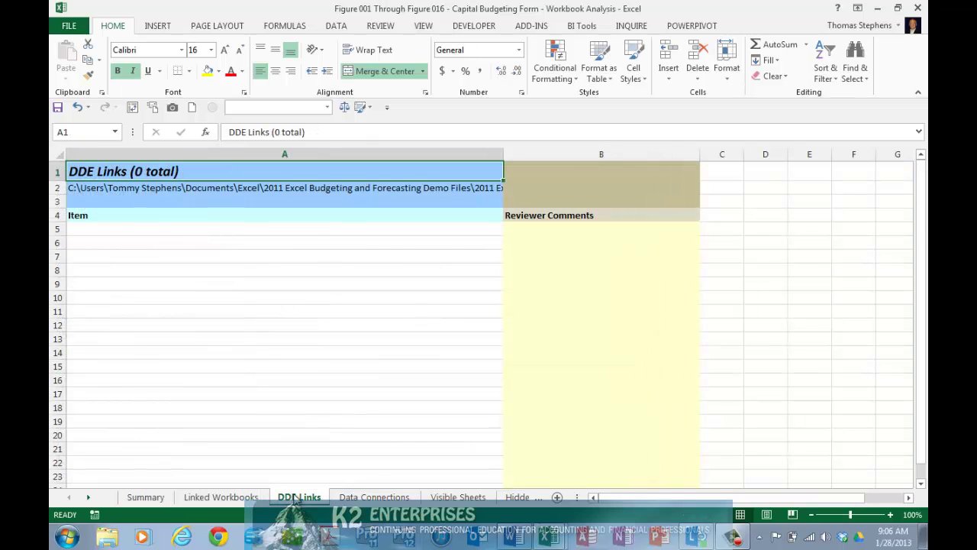
left_click(368, 498)
left_click(441, 500)
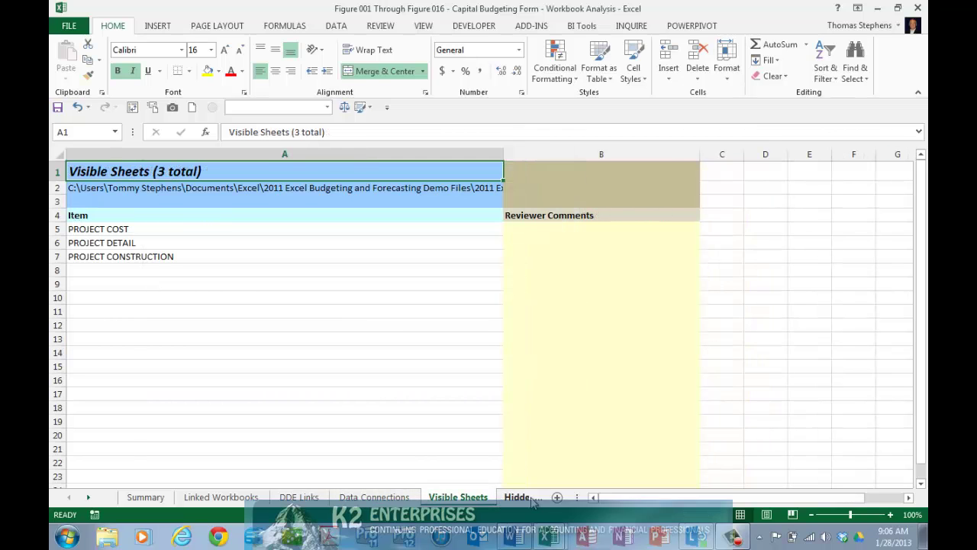
left_click(88, 496)
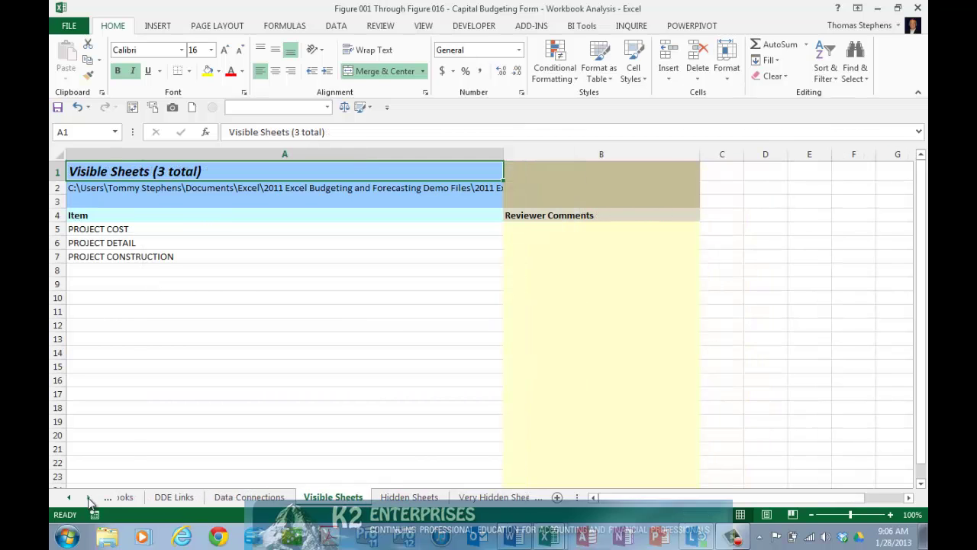
left_click(89, 497)
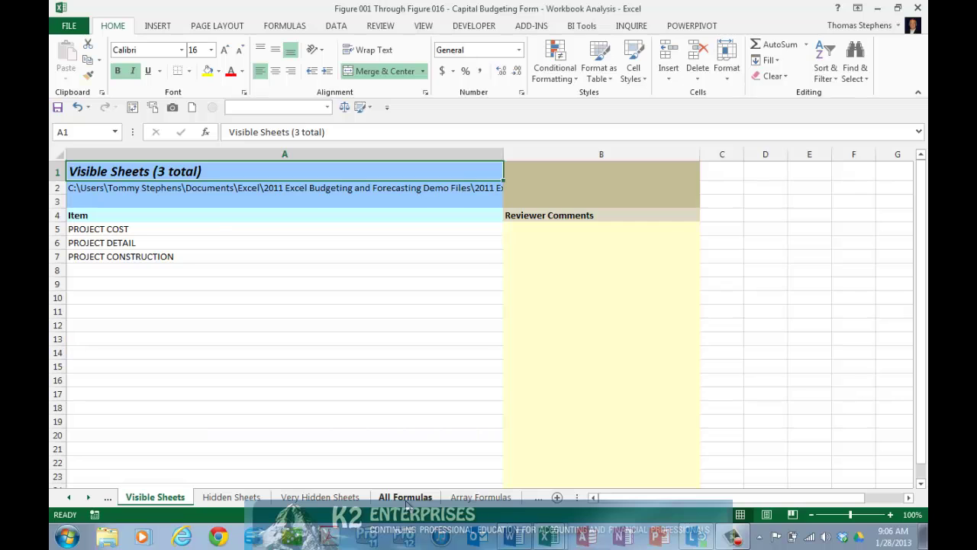
left_click(407, 504)
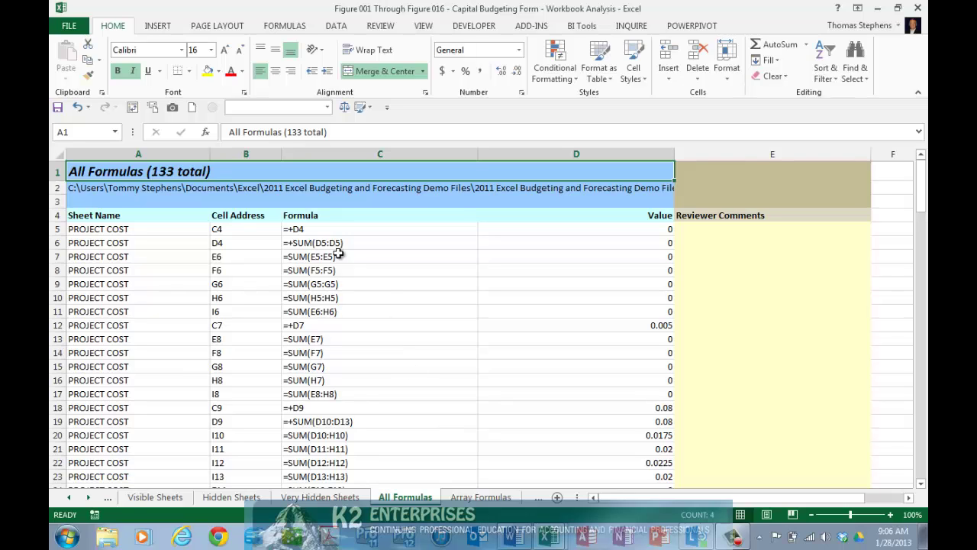
- Select the first formulas' cell addresses, formulas and values, then the whole Reviewer Comments column
left_click_drag(248, 233, 234, 310)
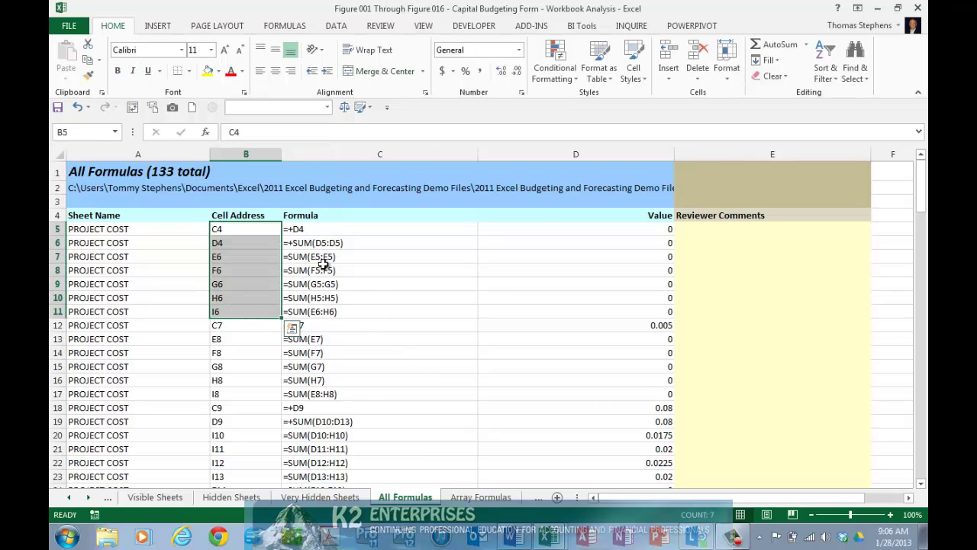
left_click_drag(323, 229, 306, 310)
left_click(566, 235)
left_click_drag(566, 236, 547, 326)
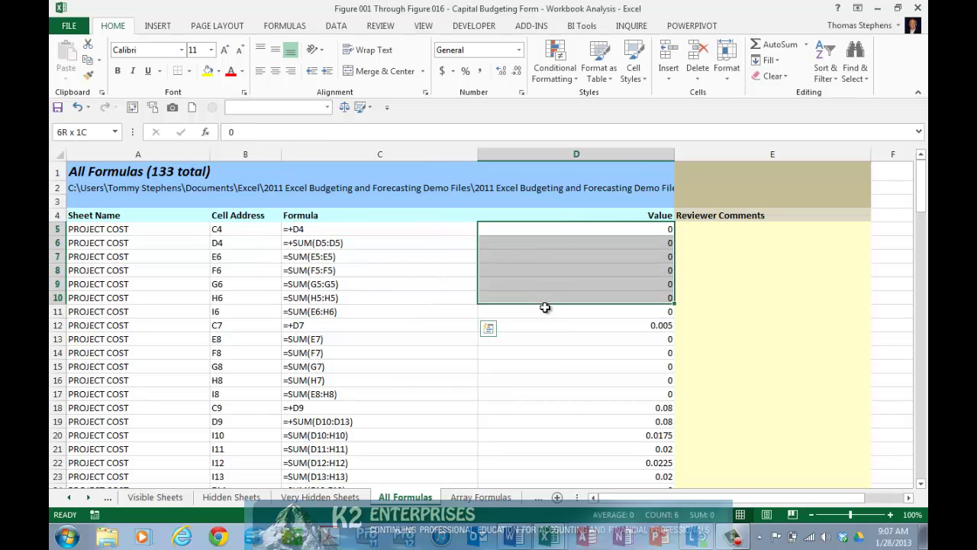
left_click(761, 153)
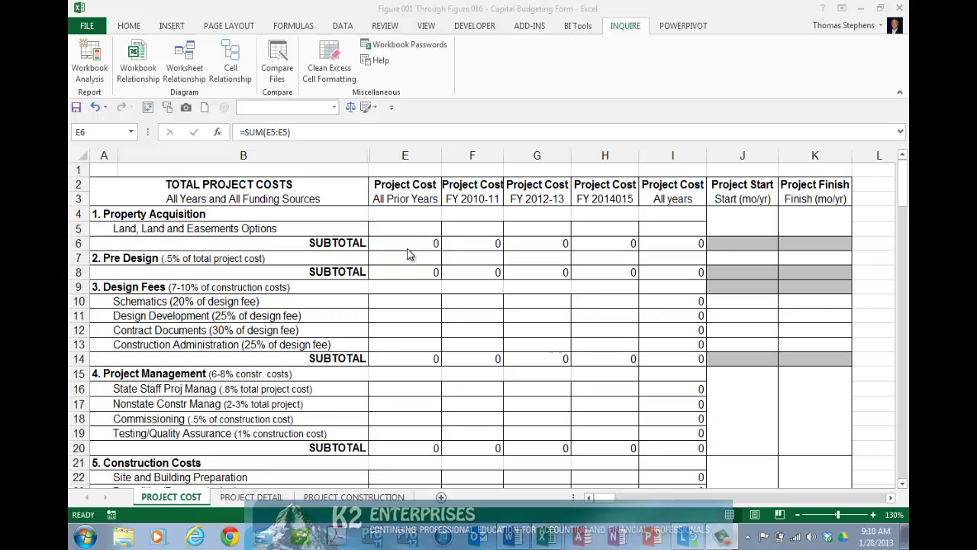
- Select cell E6 on the Project Cost sheet and start a Cell Relationship diagram for it
left_click(432, 240)
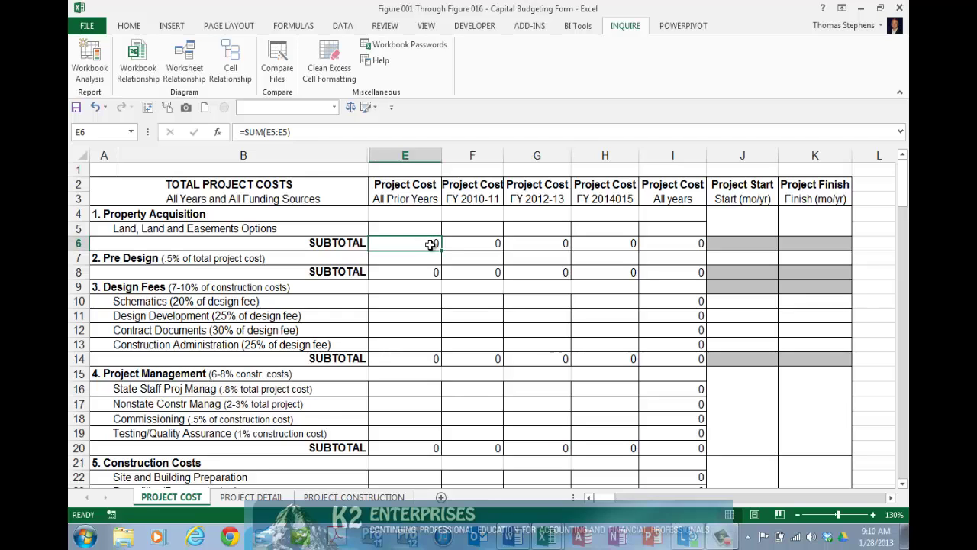
left_click(241, 81)
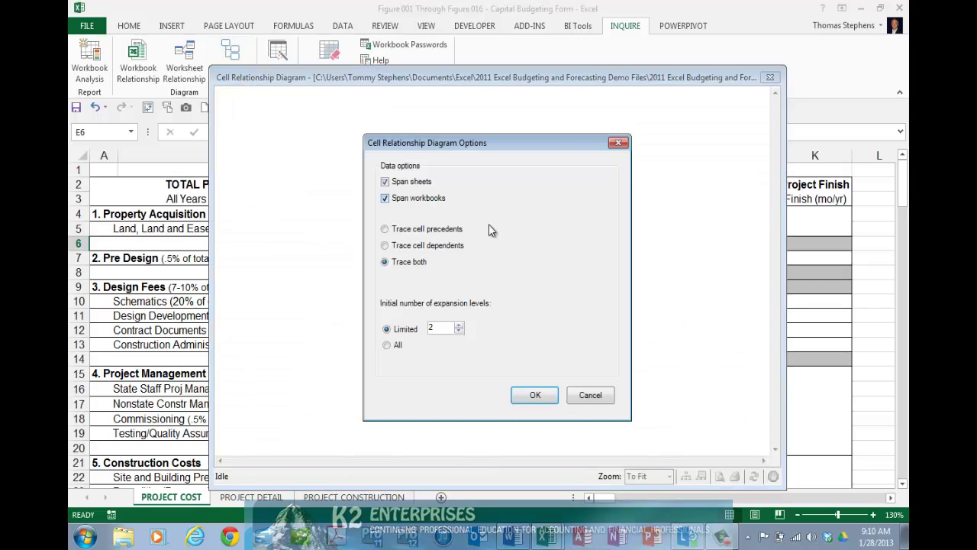
- Accept the default diagram options and expand the E41 node to show its feeding cells E8–E40
left_click(535, 397)
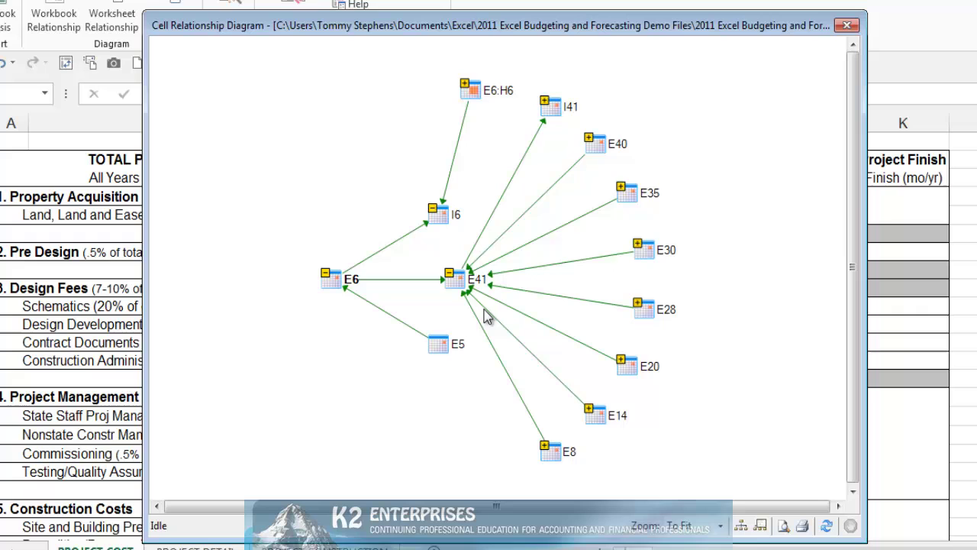
left_click(452, 276)
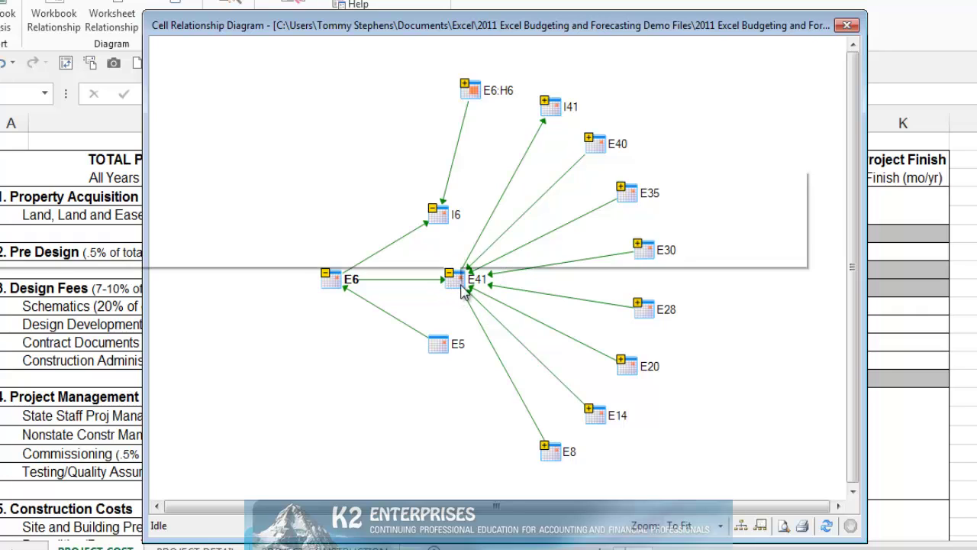